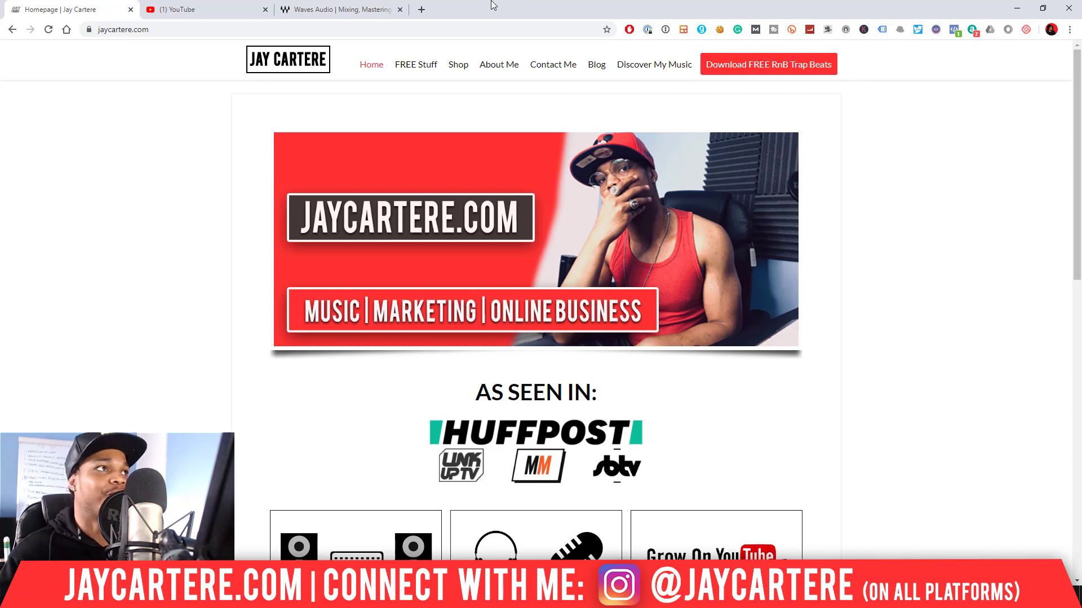
- On the Waves Audio site, go to the Download Waves Central page for the latest version (V11.0.55)
click(340, 10)
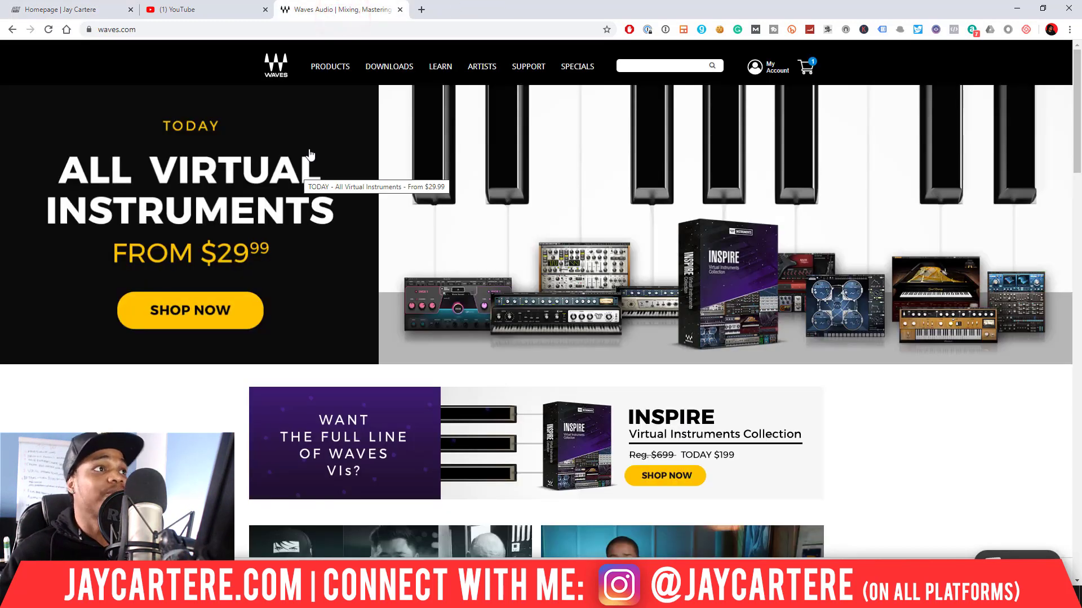
mouse_move(387, 70)
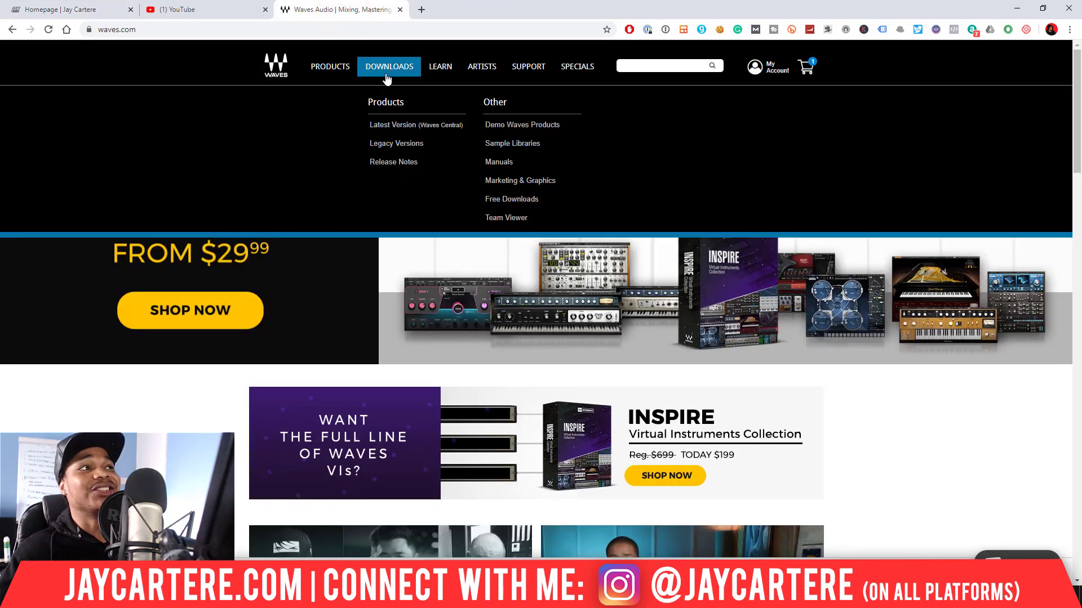
click(390, 126)
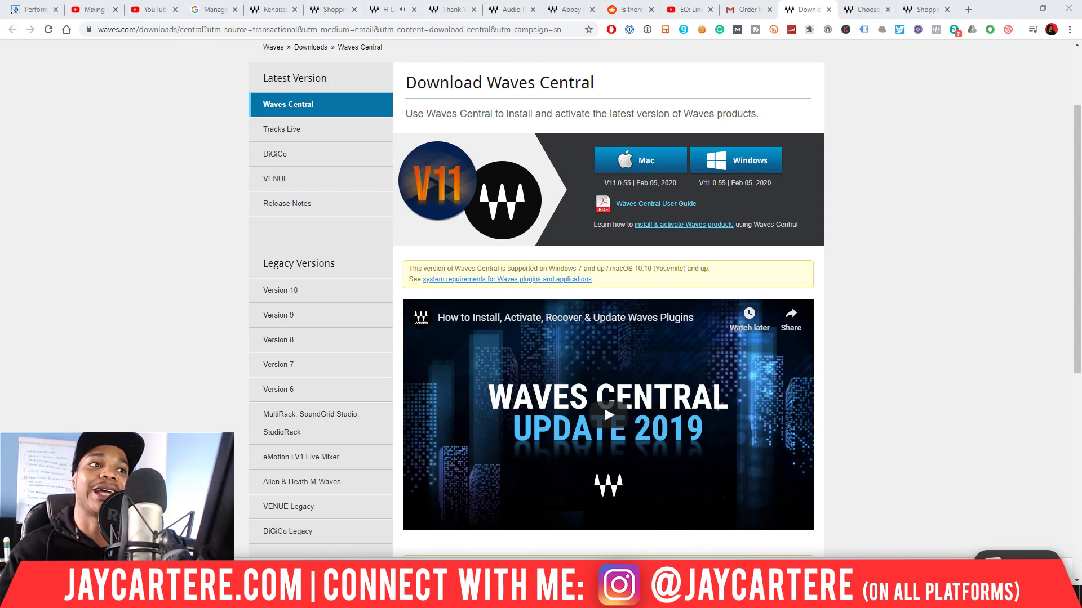
- Download Waves Central for Windows and launch version 11.0.55 from the desktop
click(741, 157)
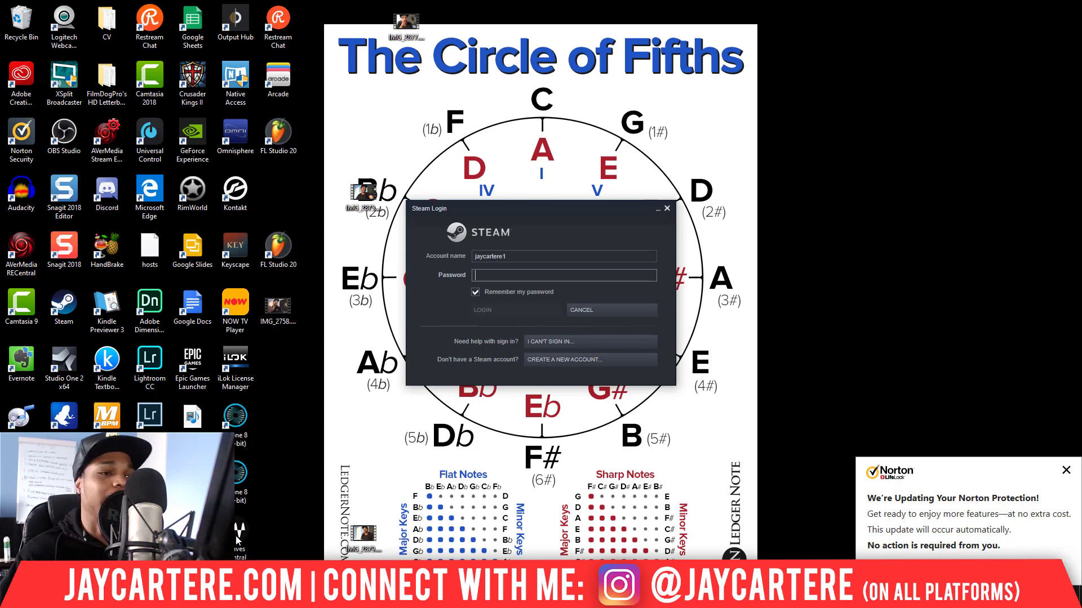
double_click(239, 533)
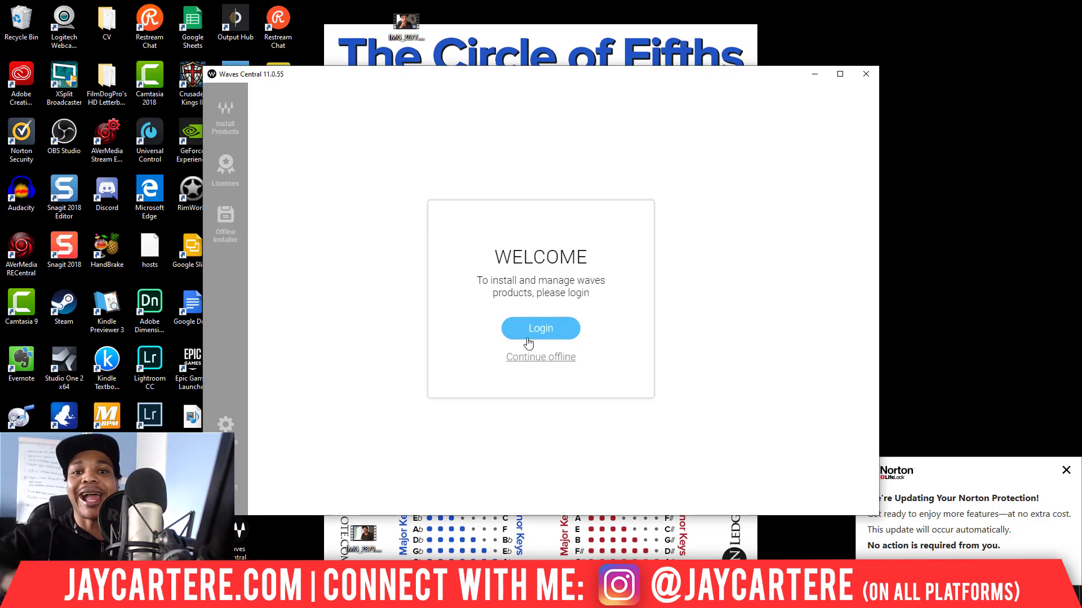
- Log in to the Waves account with the account username and password, then let products sync
click(550, 329)
click(520, 250)
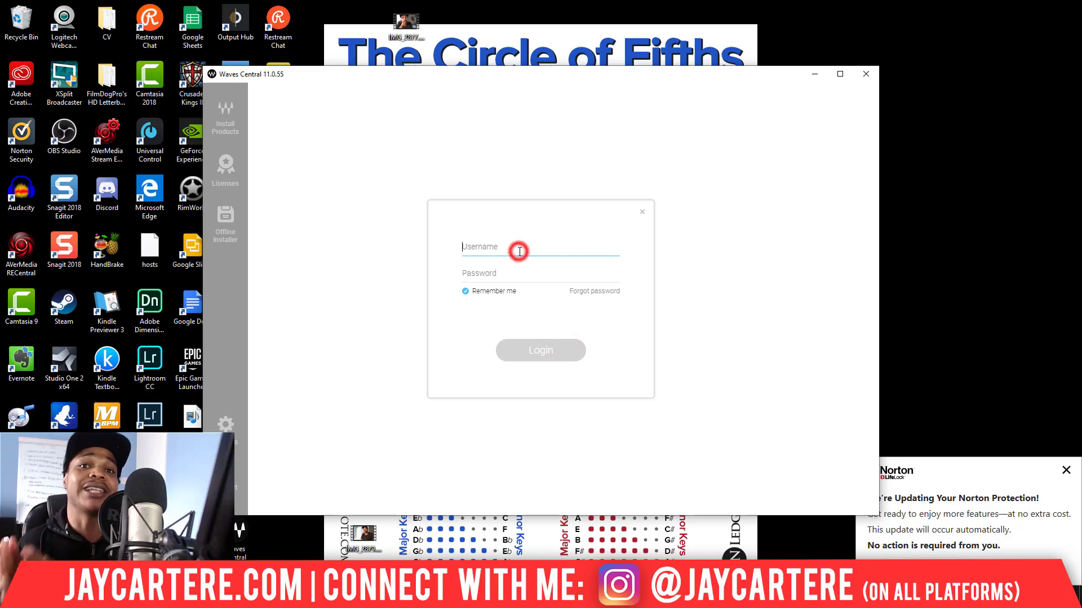
click(444, 438)
click(549, 332)
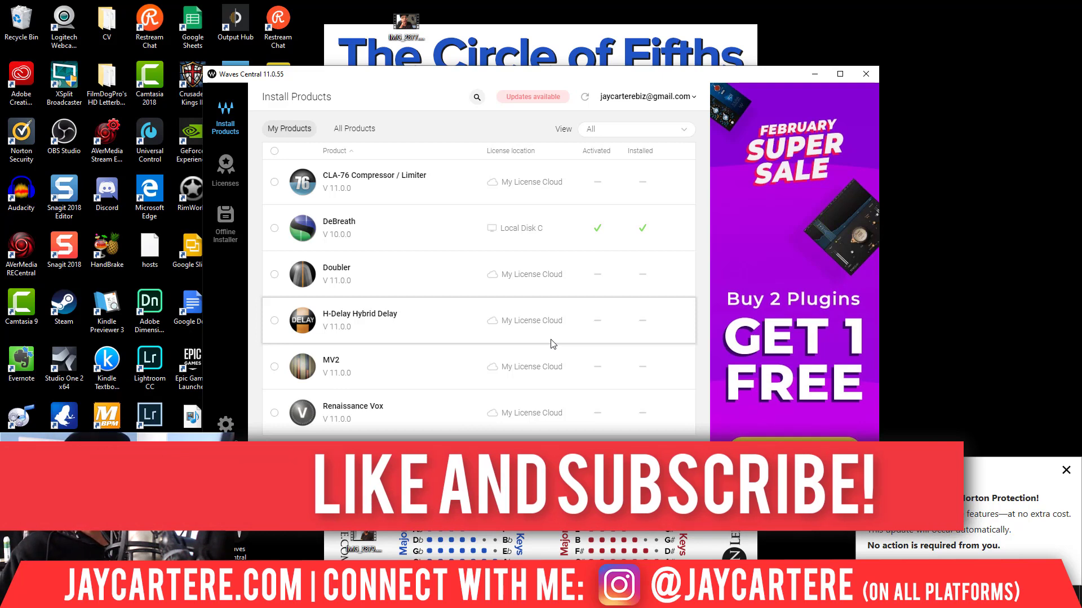
- Install and activate all owned Waves products on Local Disk C, then close FL Studio's mixer
click(274, 228)
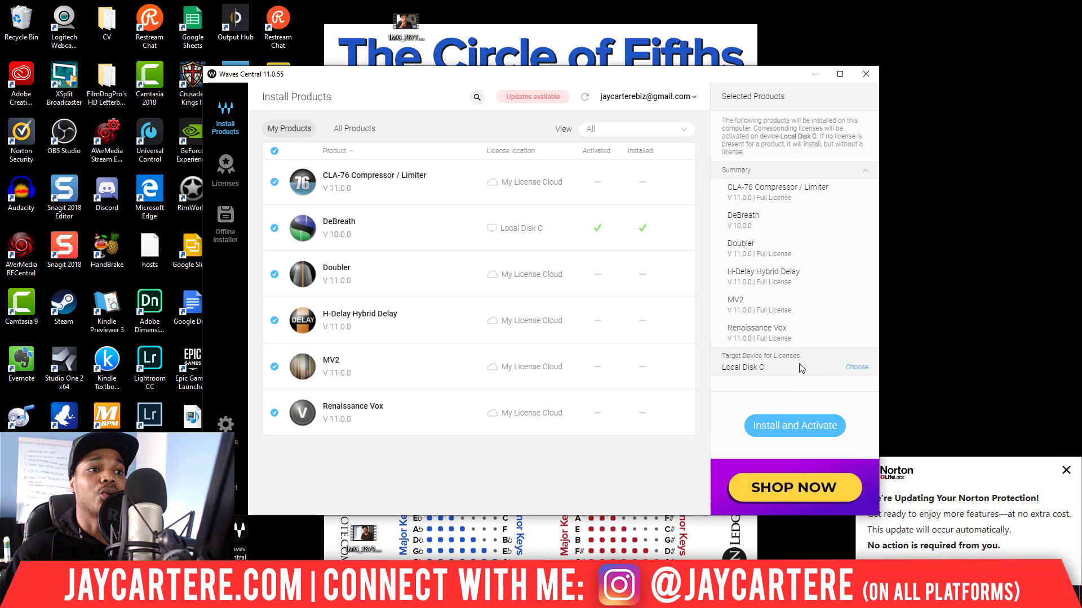
mouse_move(768, 236)
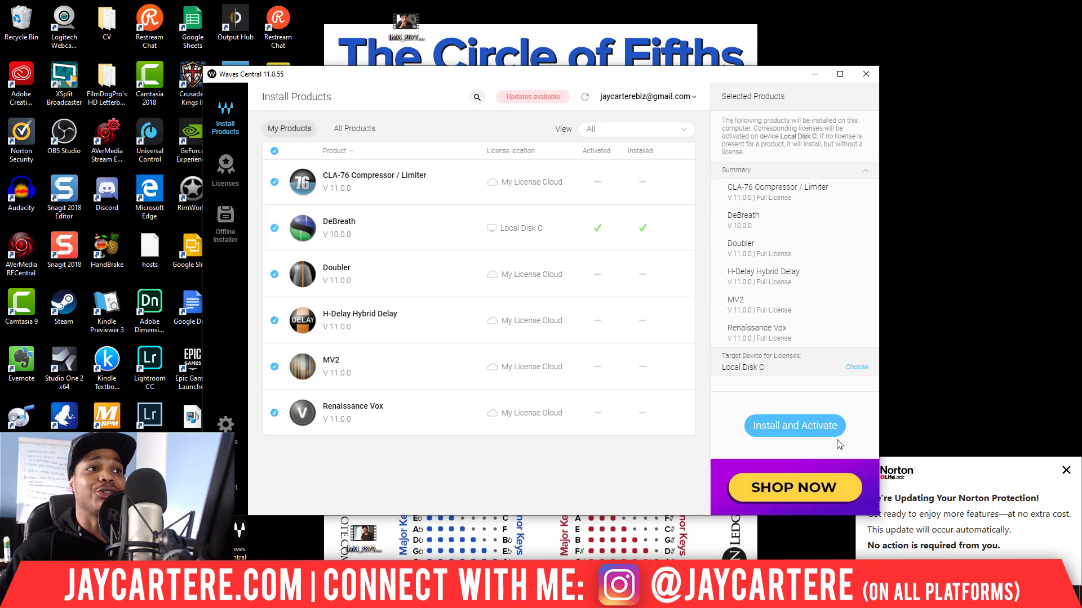
click(792, 426)
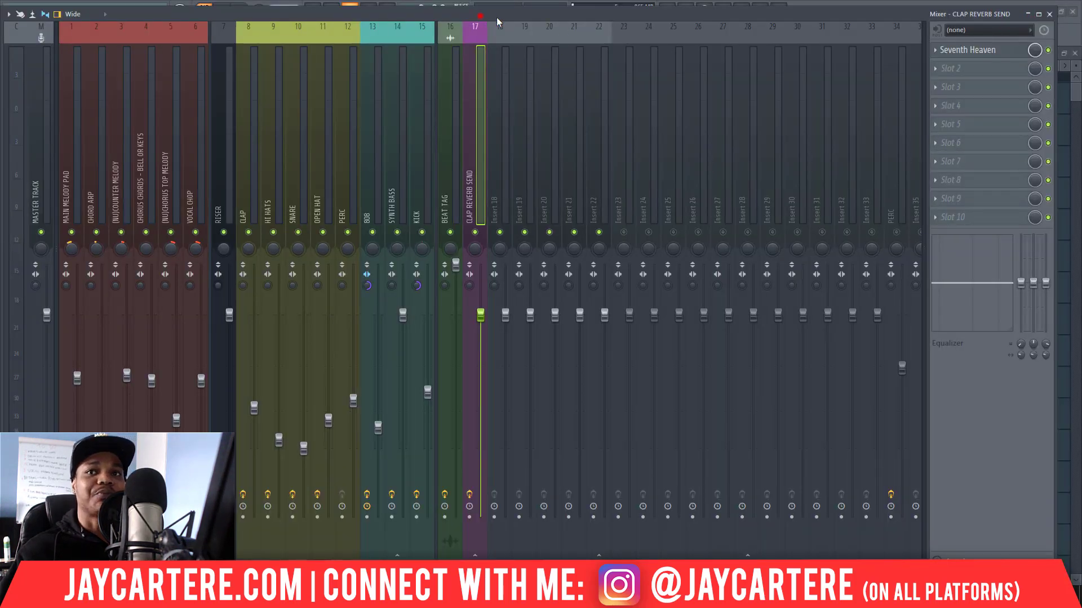
key(F9)
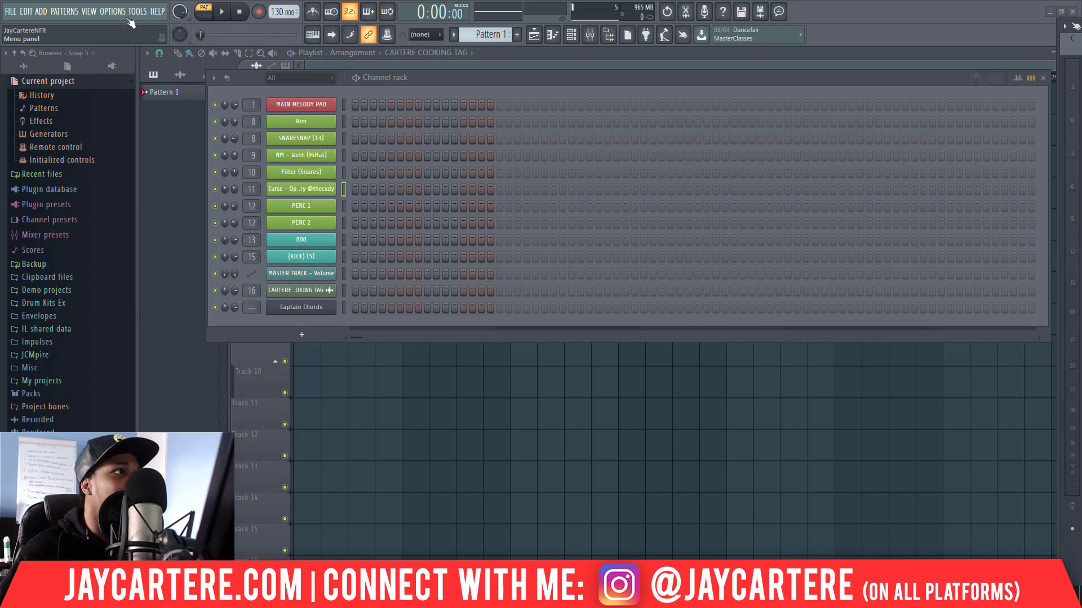
- Open Manage plugins from FL Studio's OPTIONS menu to list all 223 plugins
click(114, 13)
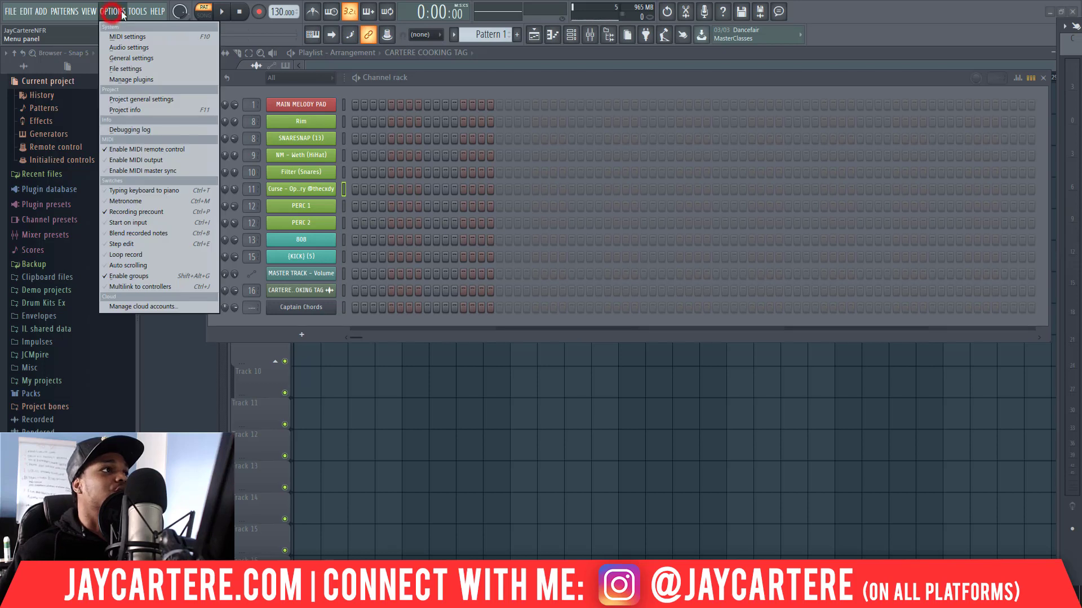
mouse_move(137, 12)
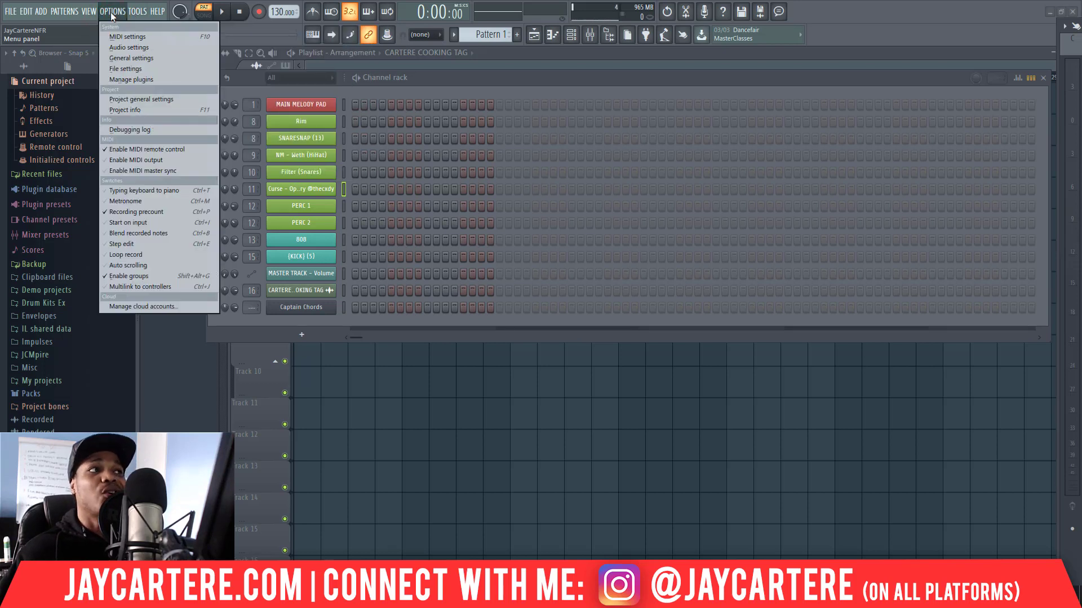
click(127, 81)
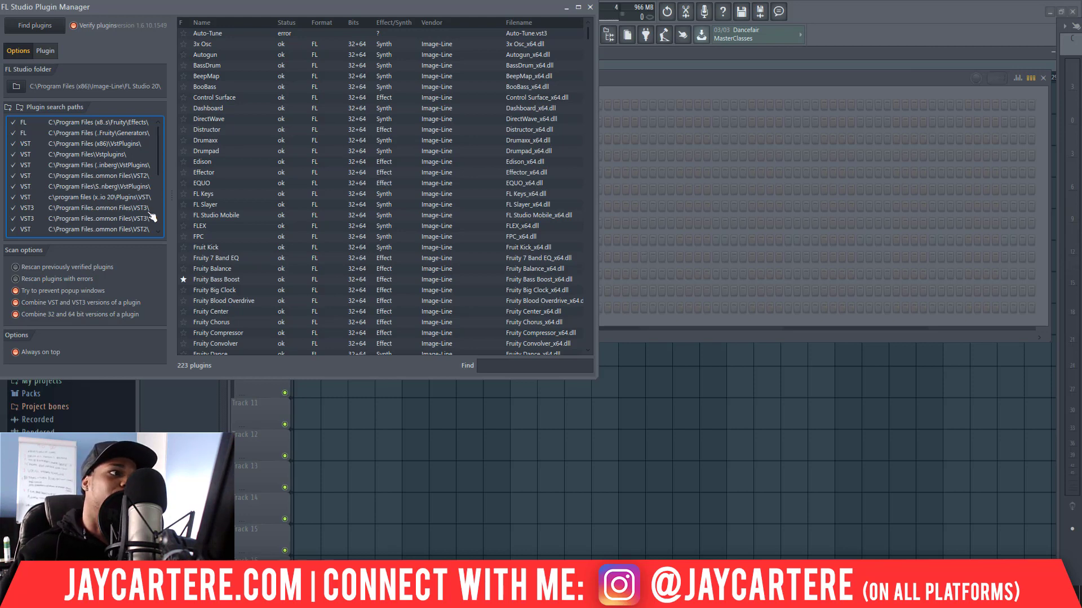
- Find Doubler2 Mono-Stereo in the Plugin Manager list and mark it as a favourite
scroll(153, 217, down, 2)
scroll(152, 216, up, 3)
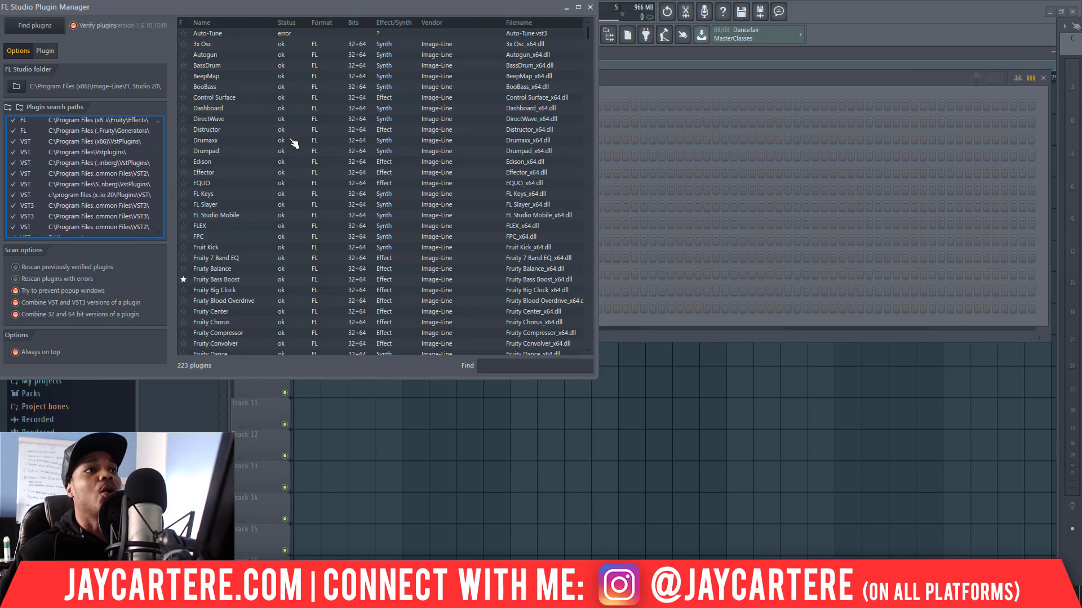
scroll(363, 125, down, 20)
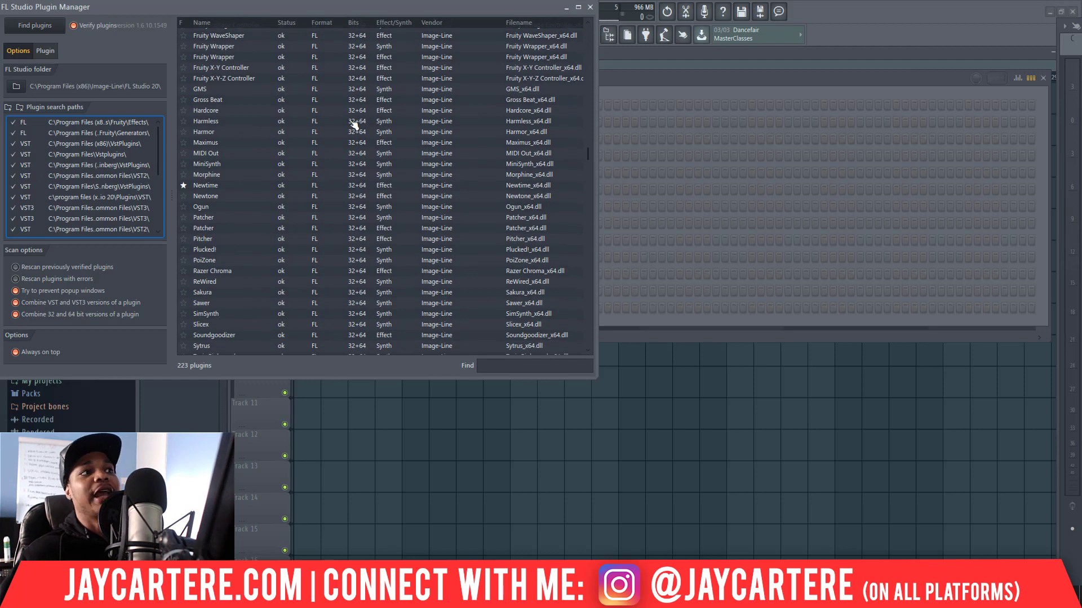
scroll(307, 172, down, 20)
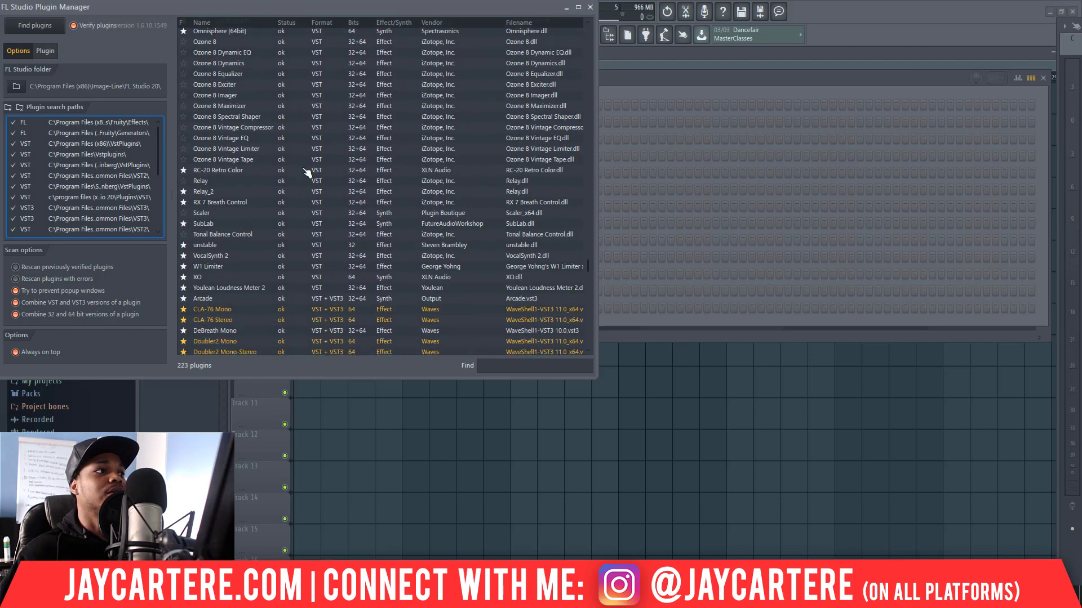
scroll(304, 169, up, 5)
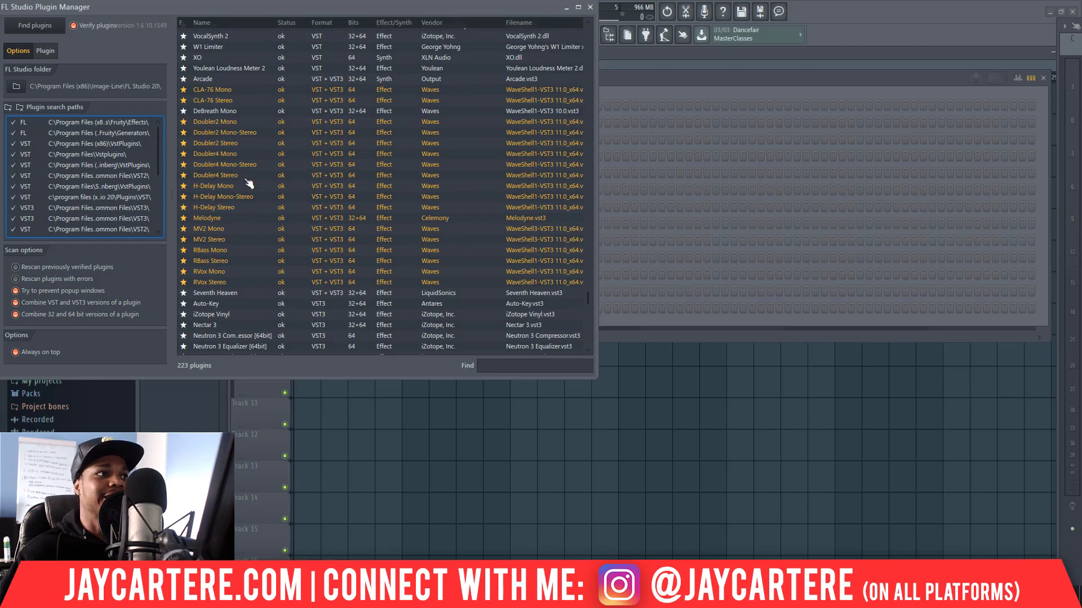
scroll(248, 189, down, 3)
scroll(237, 175, up, 3)
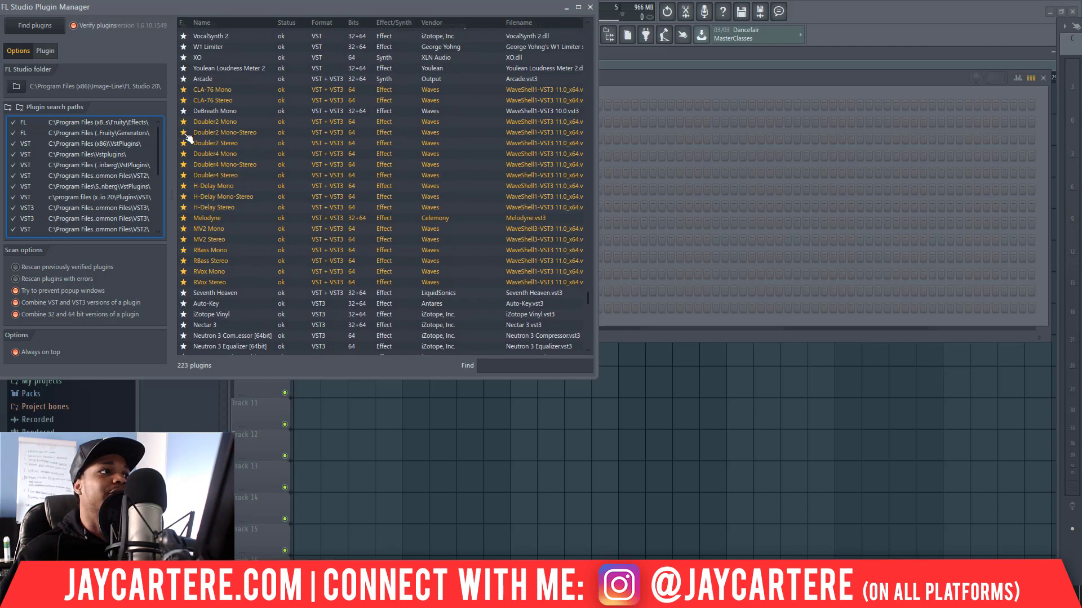
click(186, 134)
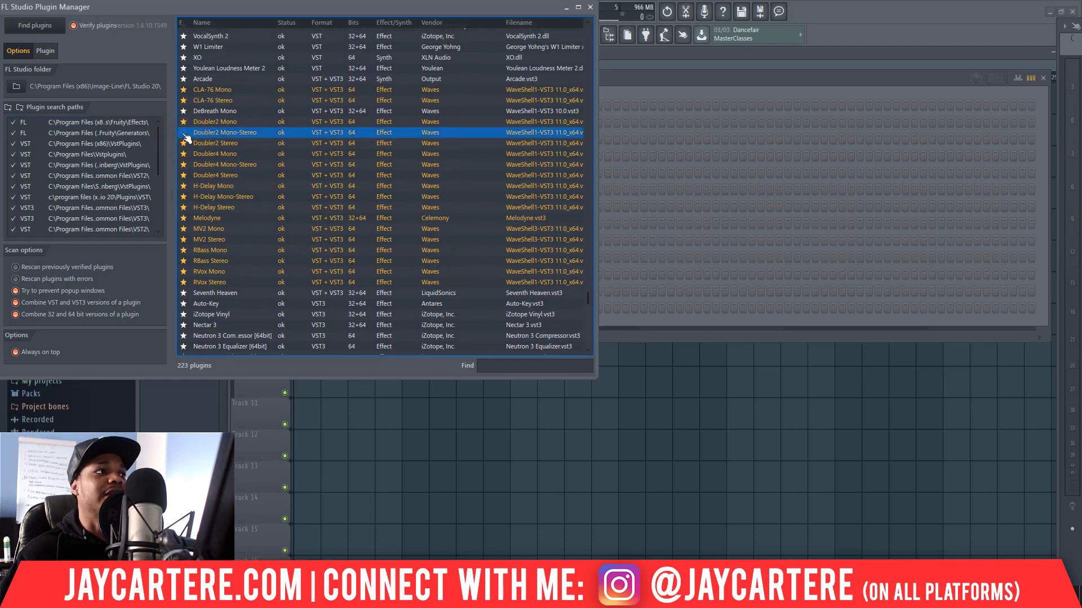
click(185, 134)
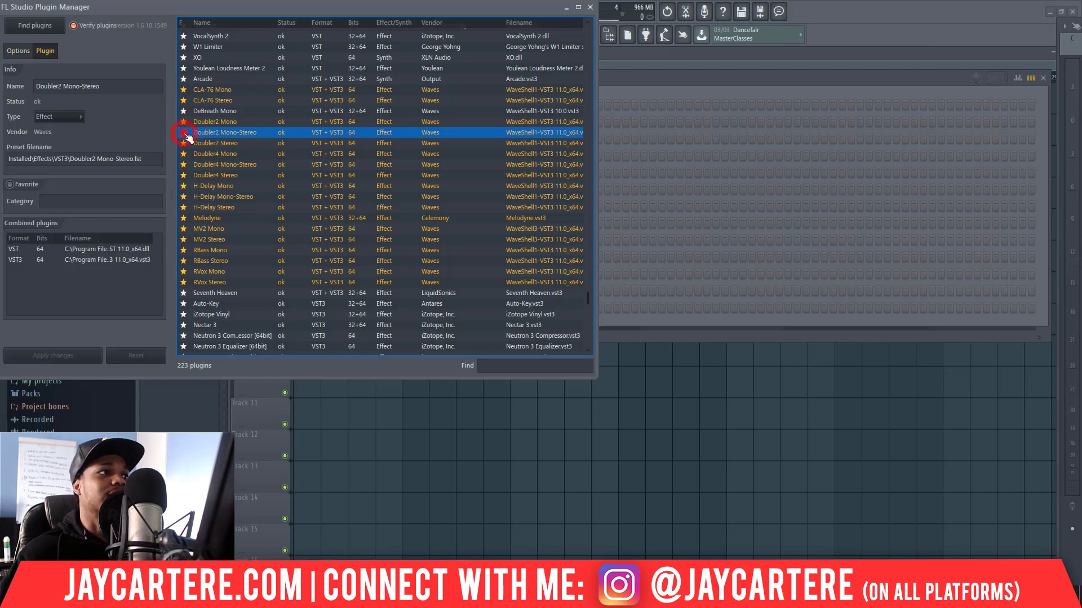
- Show Doubler2 Mono-Stereo's plugin info and bring up the mixer beside it
click(184, 134)
click(183, 134)
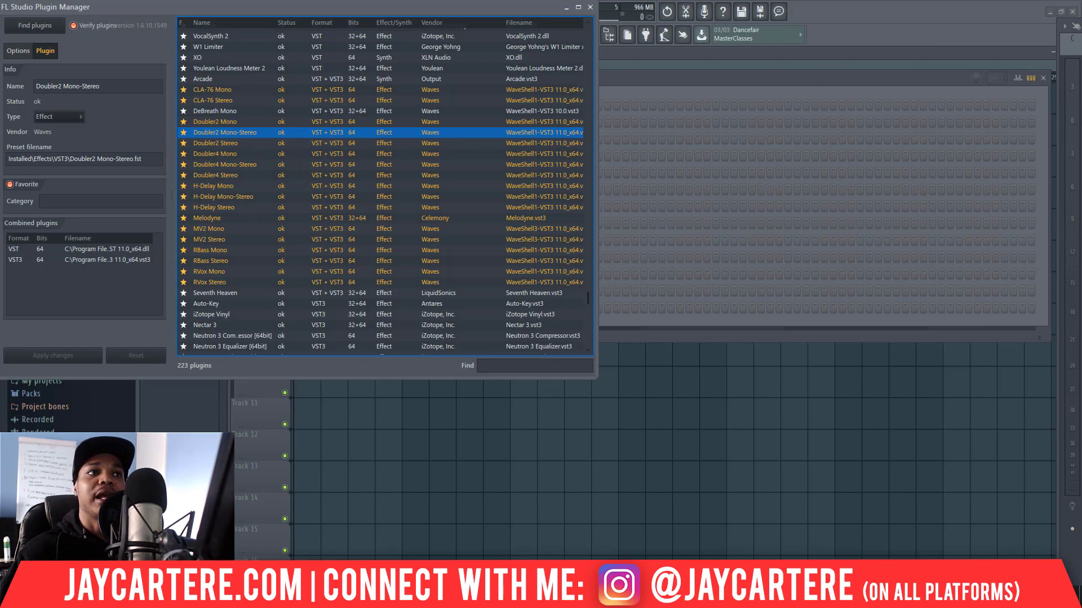
key(F9)
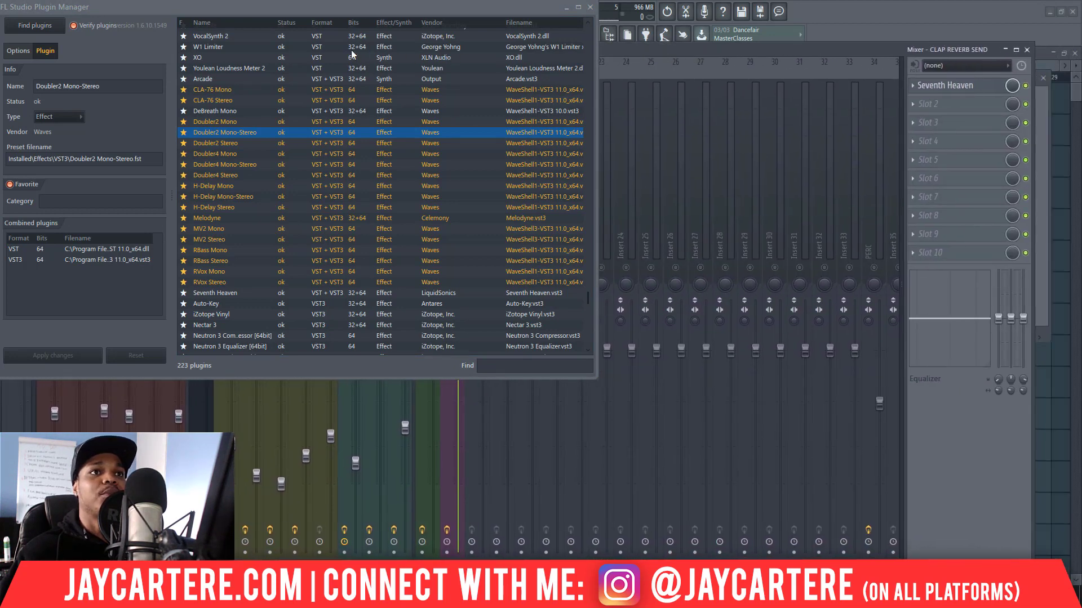
- Confirm Slot 2 on CLAP REVERB SEND offers Waves plugins like Doubler2 and RVox Stereo, then dismiss the menu
click(932, 105)
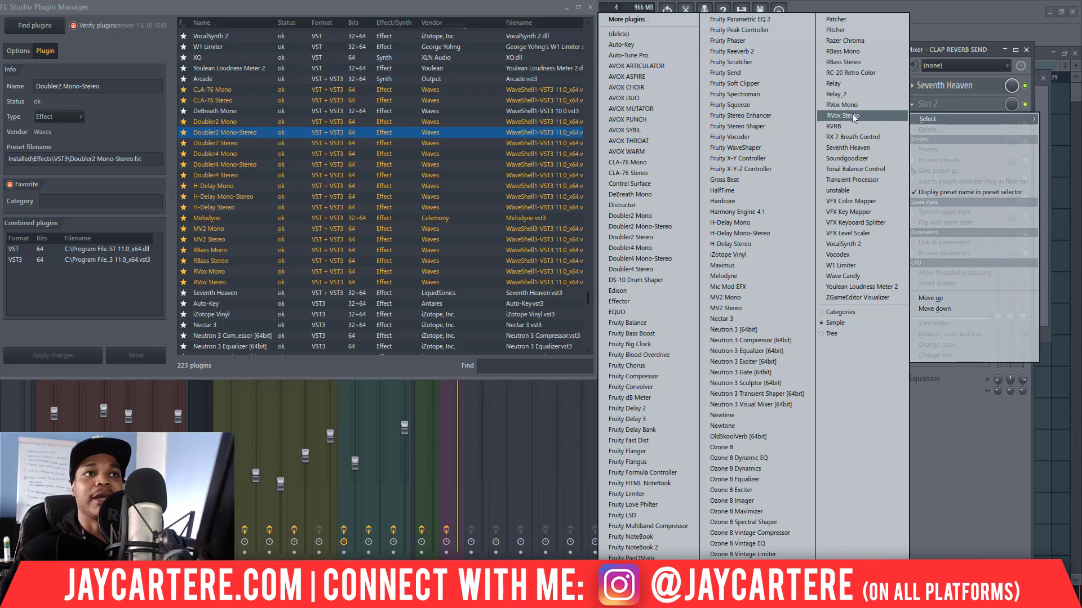
click(939, 50)
double_click(836, 49)
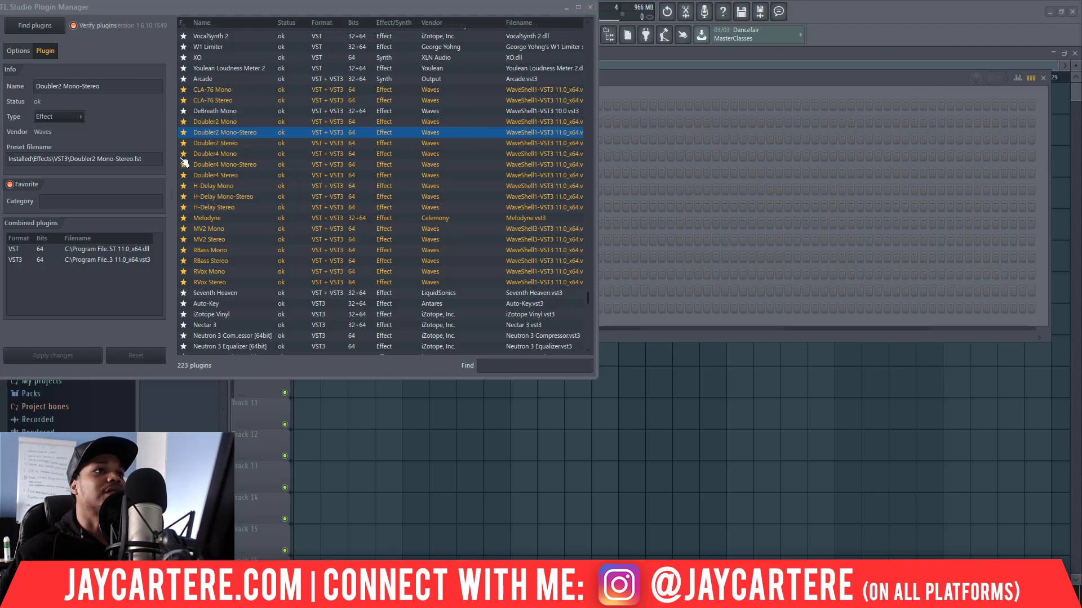
- Close the Plugin Manager, review the Download Waves Central page, and minimize Chrome back to FL Studio
click(591, 8)
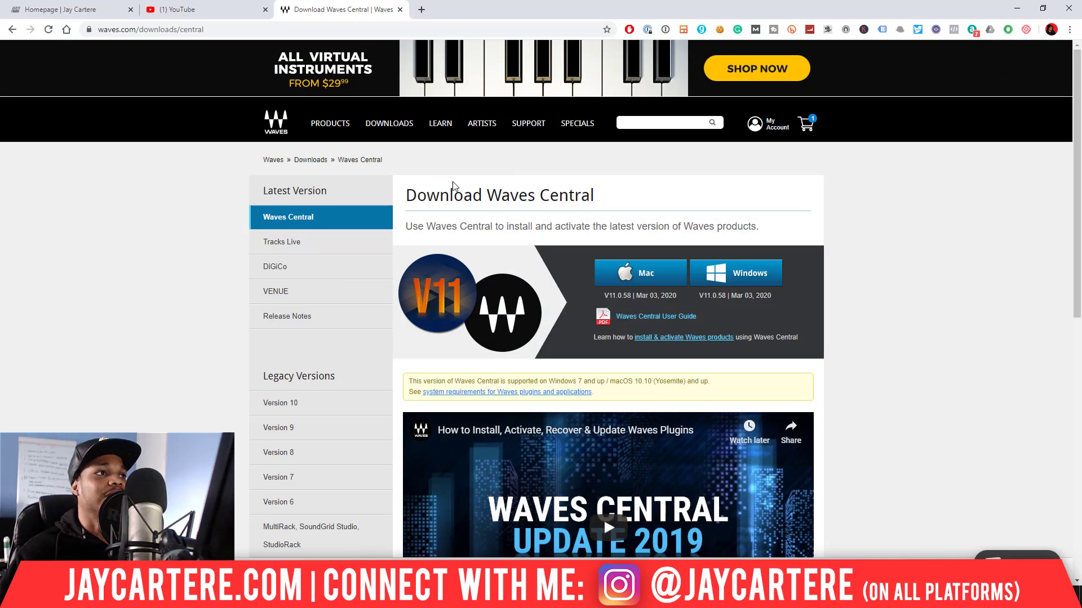
mouse_move(374, 127)
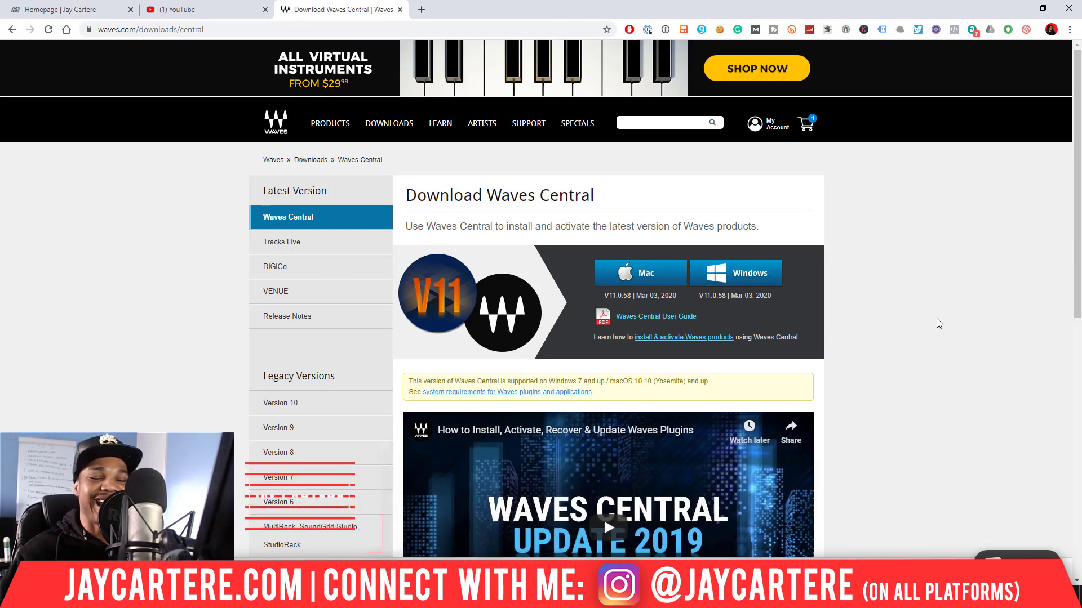
click(1017, 8)
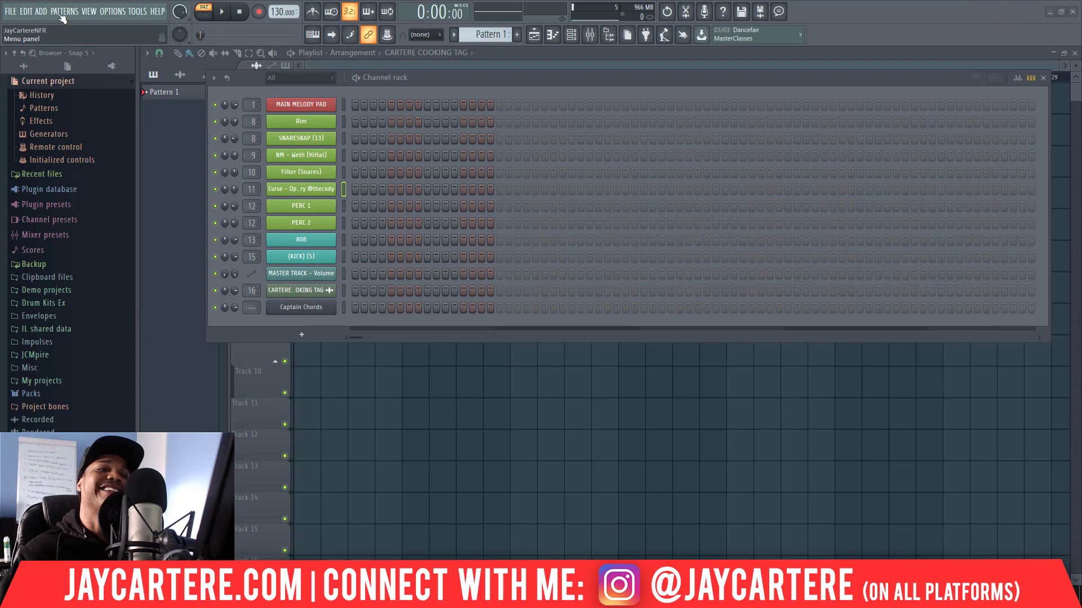
click(113, 11)
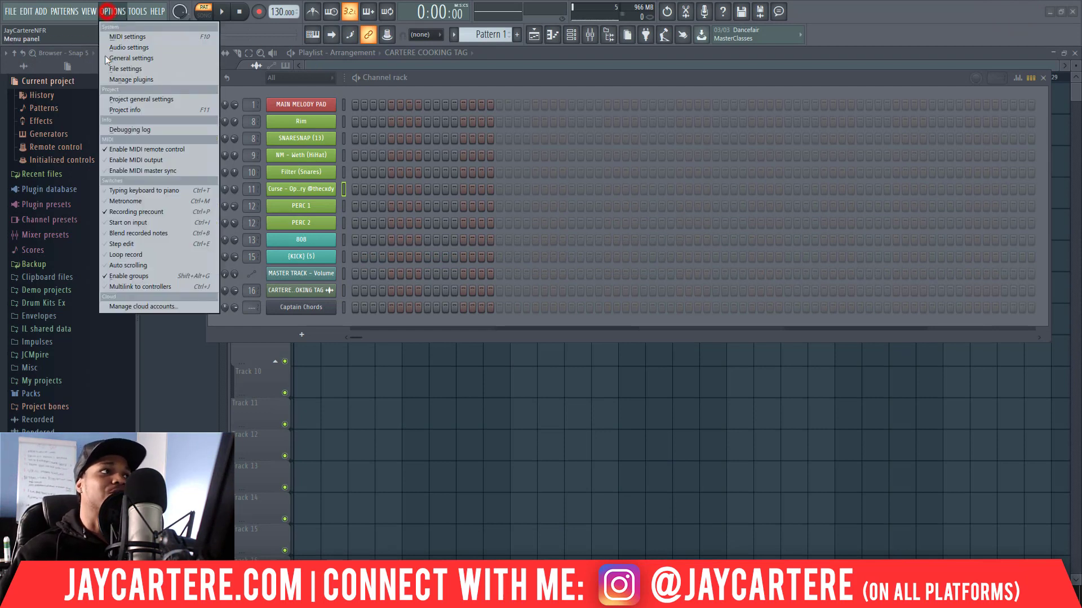
click(612, 77)
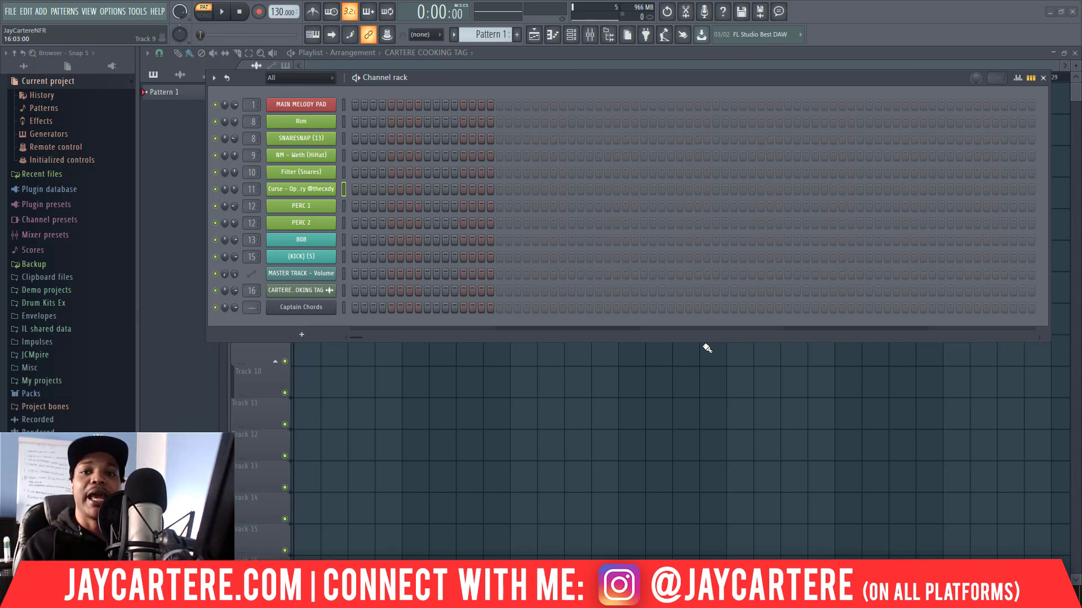
- Open the mixer and move it left to reveal its effects panel
key(F9)
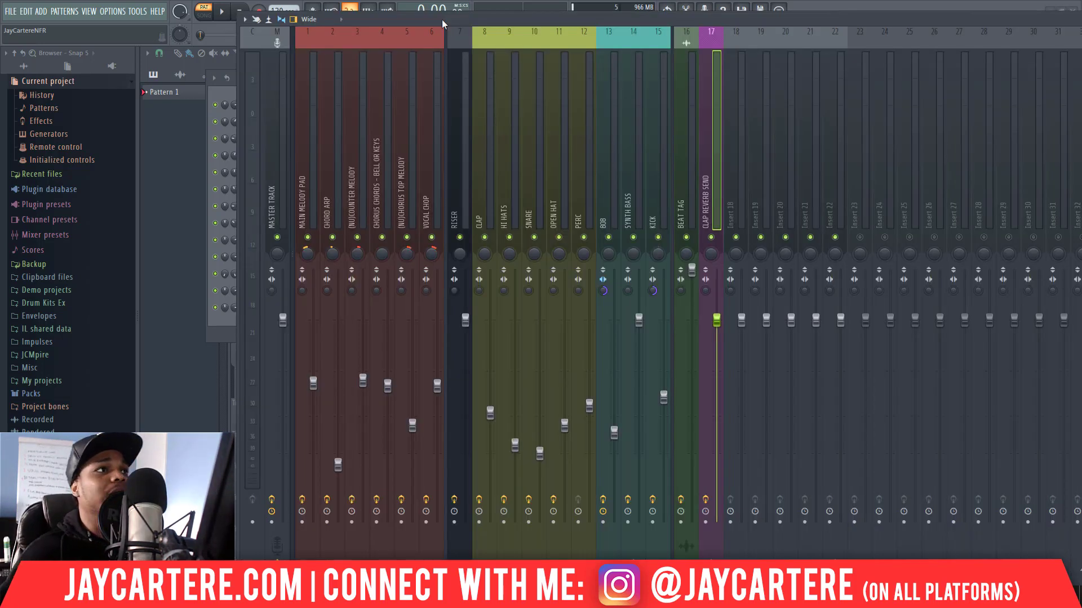
drag(443, 19, 214, 23)
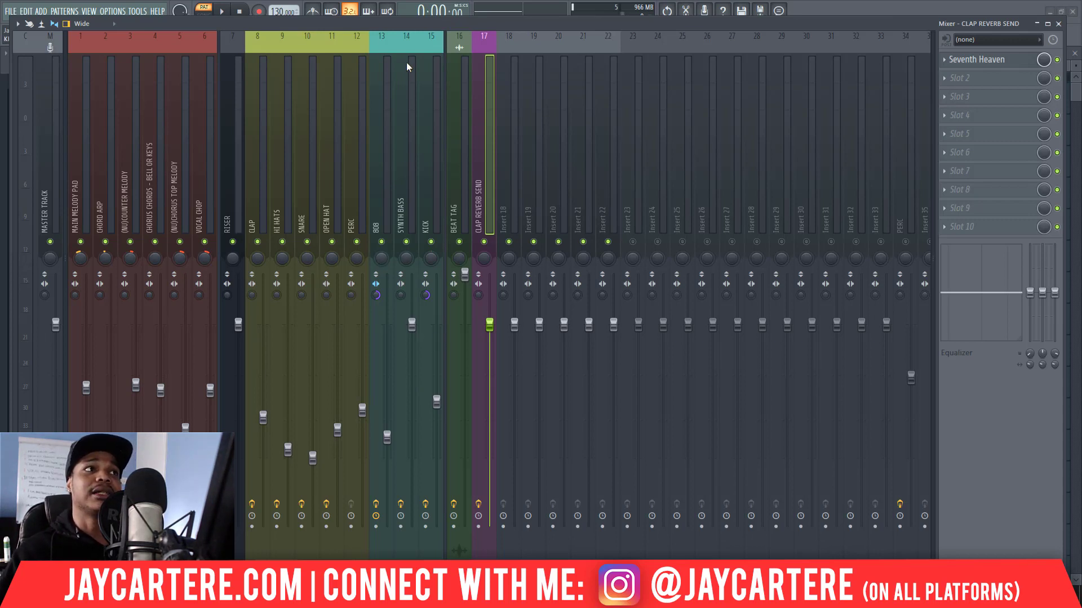
drag(400, 22, 389, 26)
- Review effects on the 808, track 11, Clap, track 5, Counter Melody and Main Melody Pad tracks
click(360, 133)
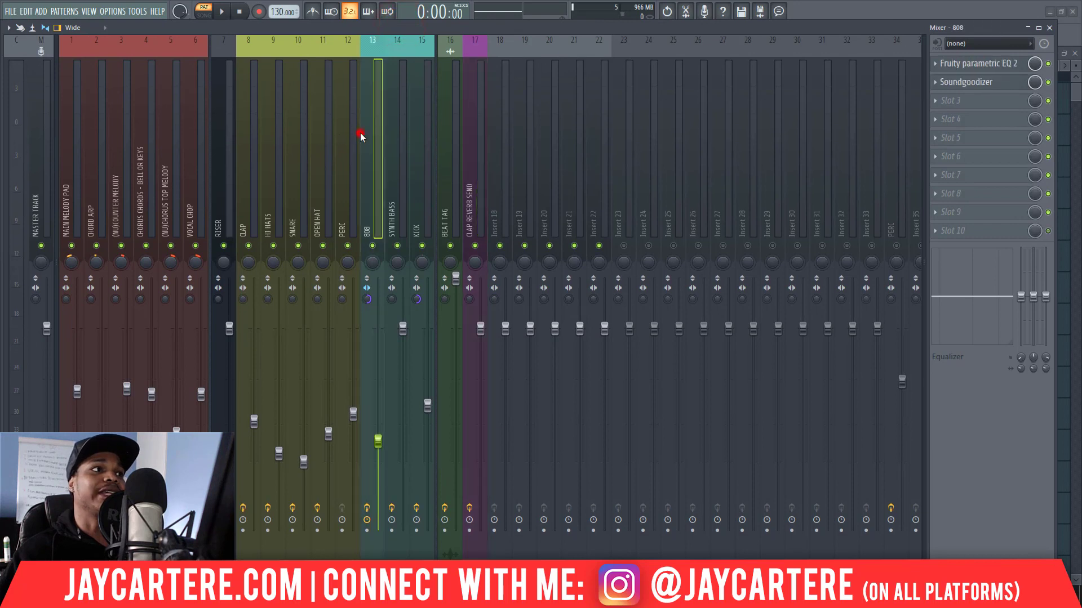
click(313, 134)
click(258, 148)
click(178, 147)
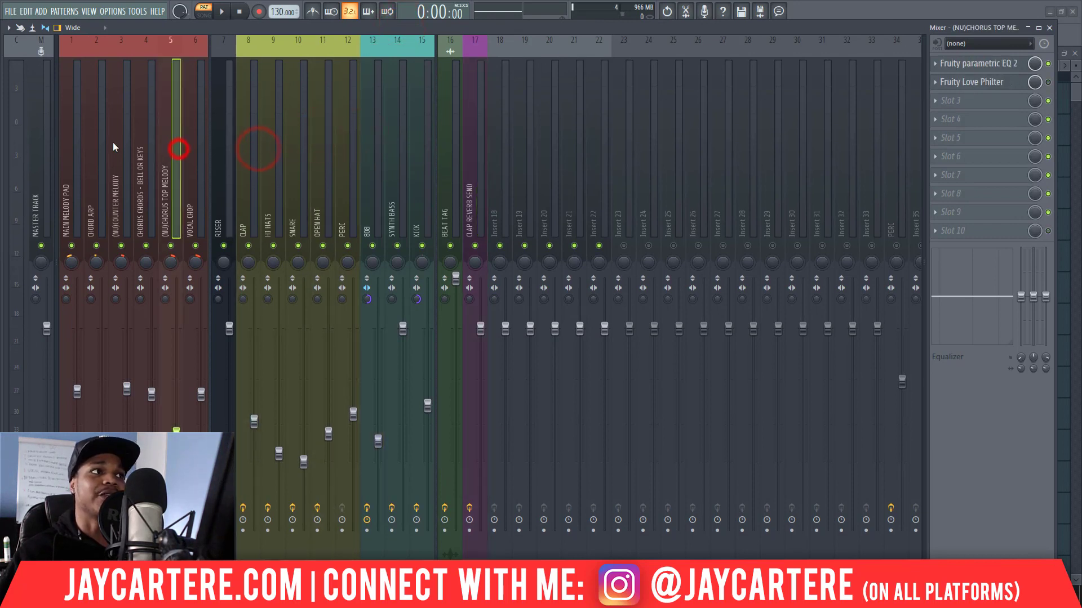
click(113, 142)
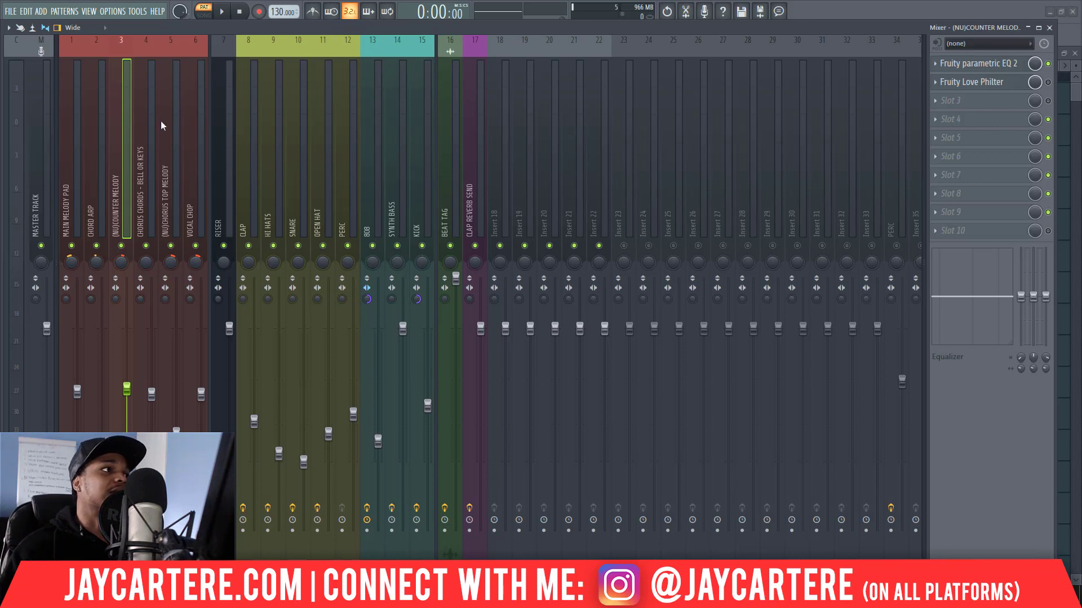
click(69, 106)
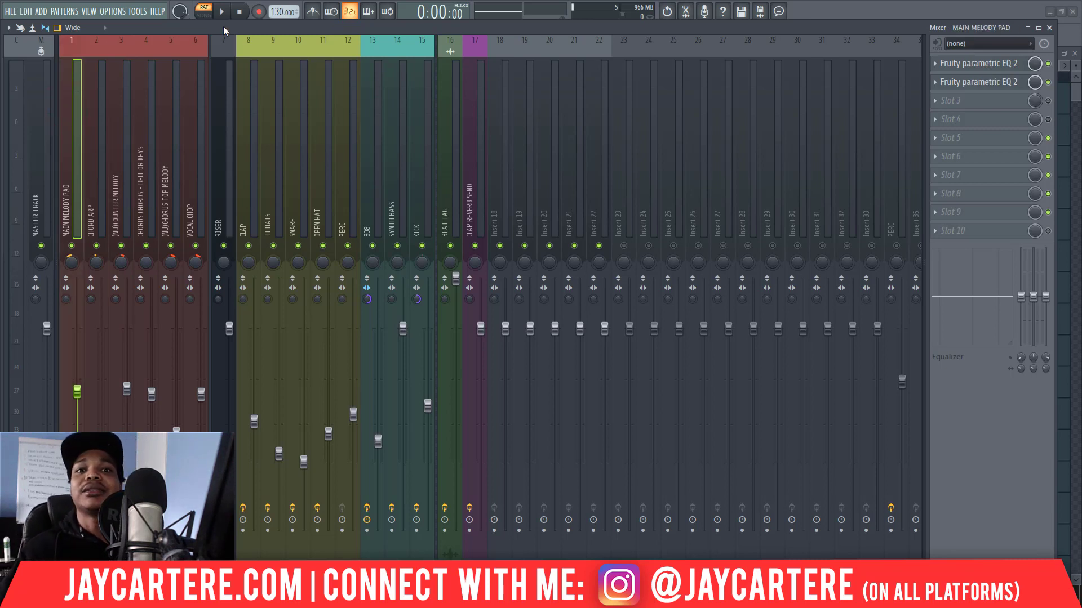